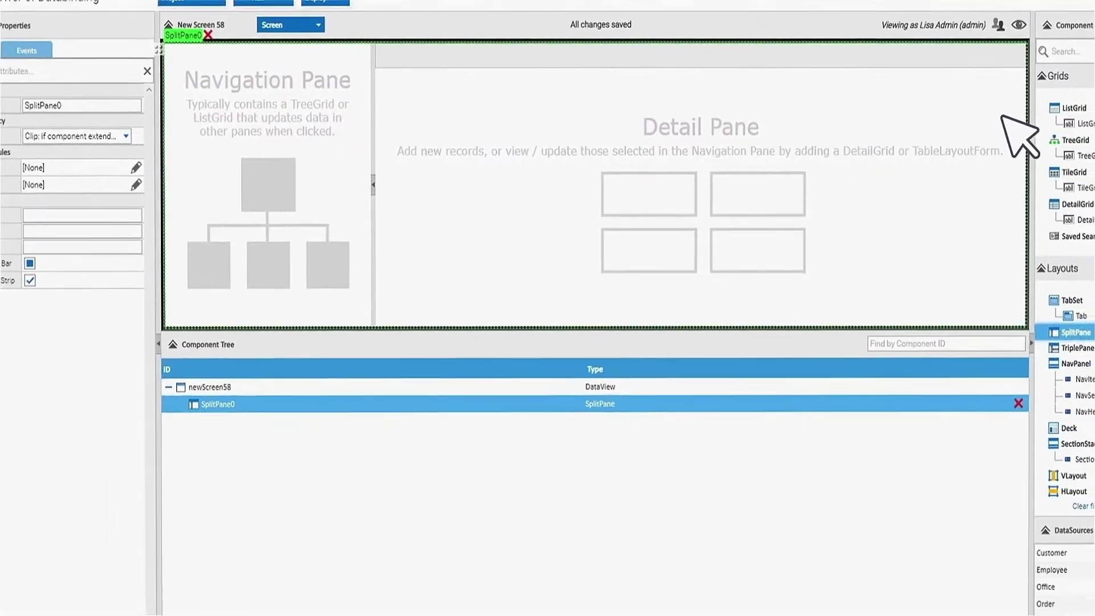
# Add a ListGrid bound to Order in the navigation pane and a Table Layout Form bound to Order in the detail pane.
pyautogui.click(1008, 114)
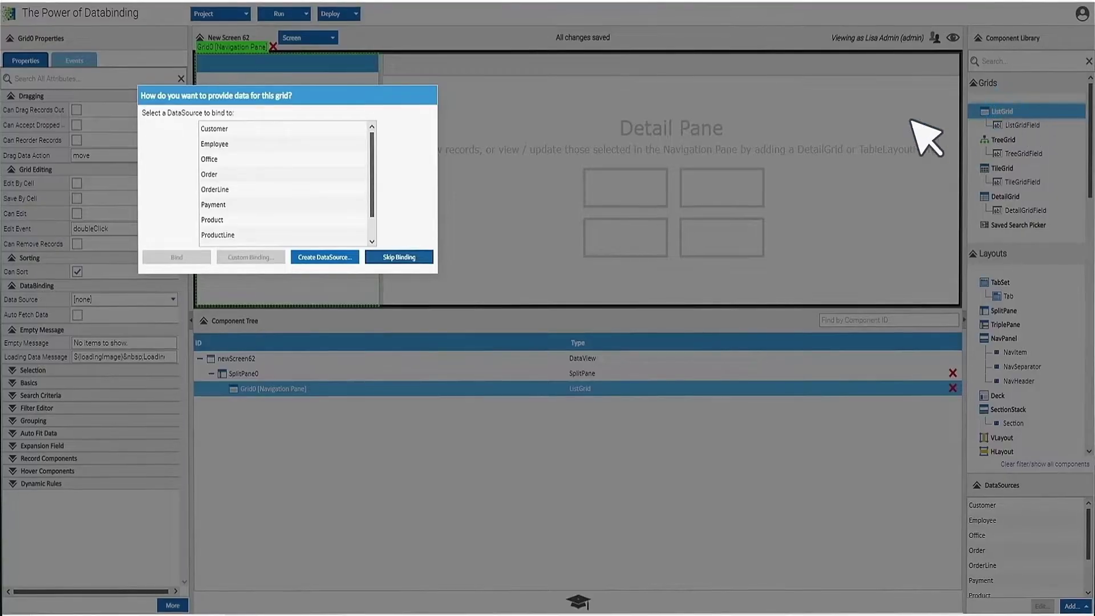
pyautogui.doubleClick(214, 175)
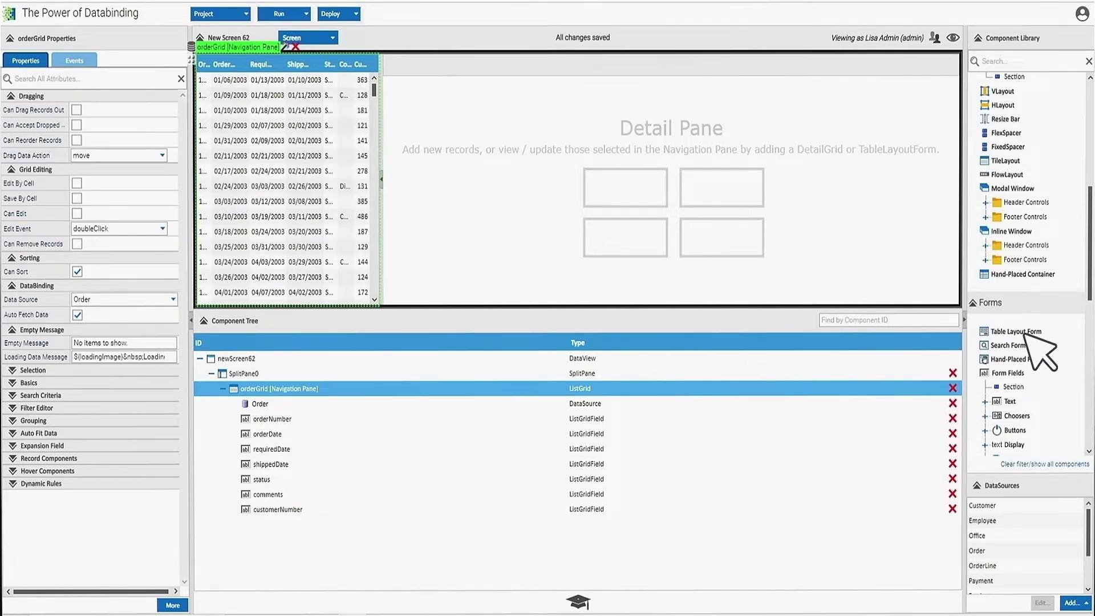
pyautogui.doubleClick(1027, 335)
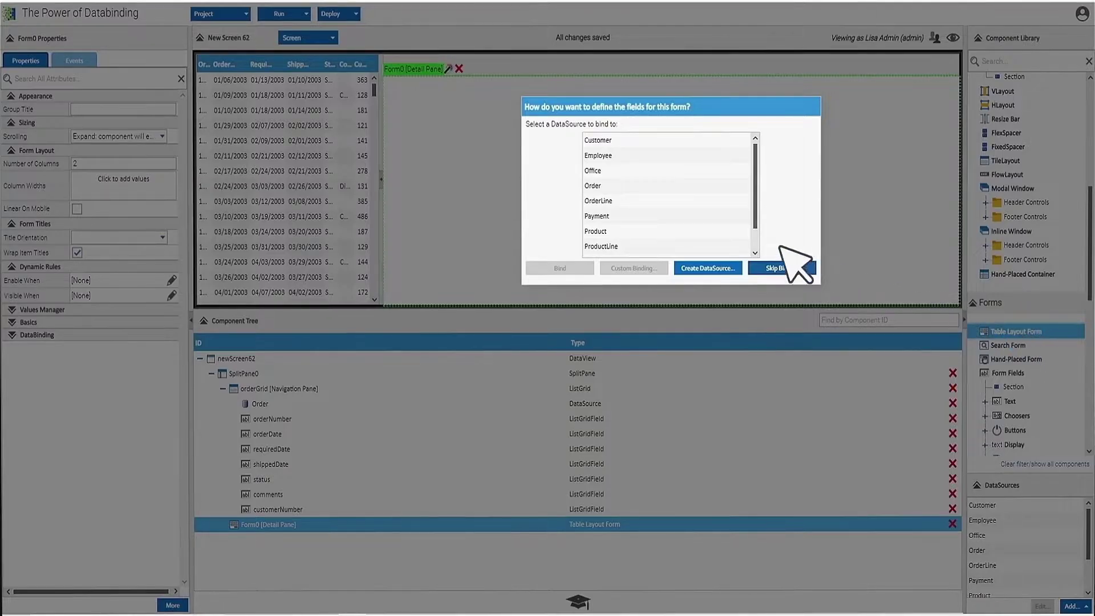
pyautogui.doubleClick(604, 186)
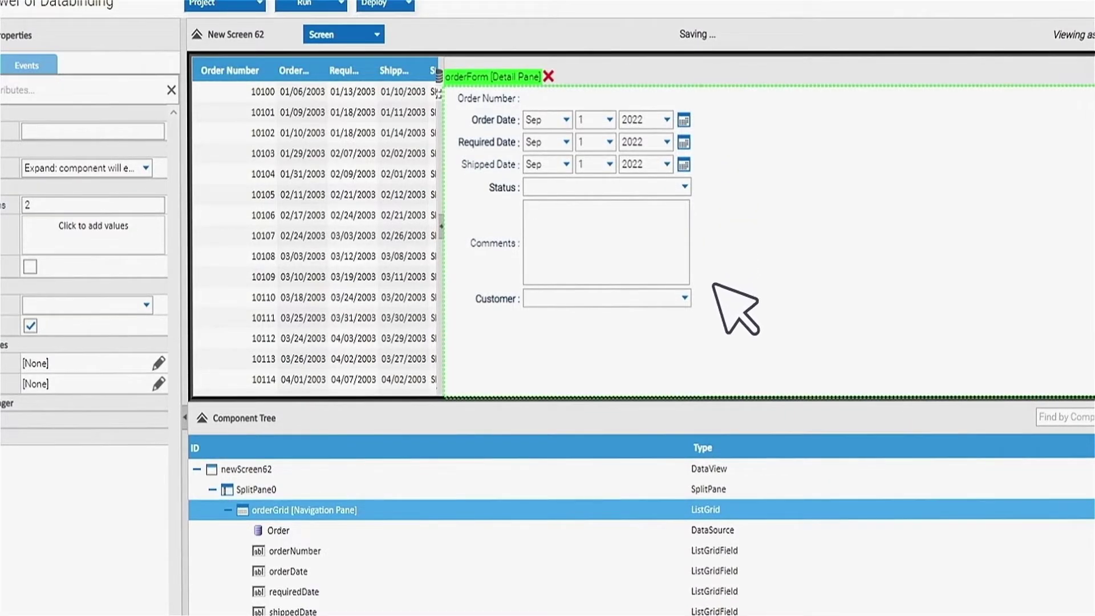
# Examine the Order Date calendar and the Status choices offered in the order form.
pyautogui.click(684, 119)
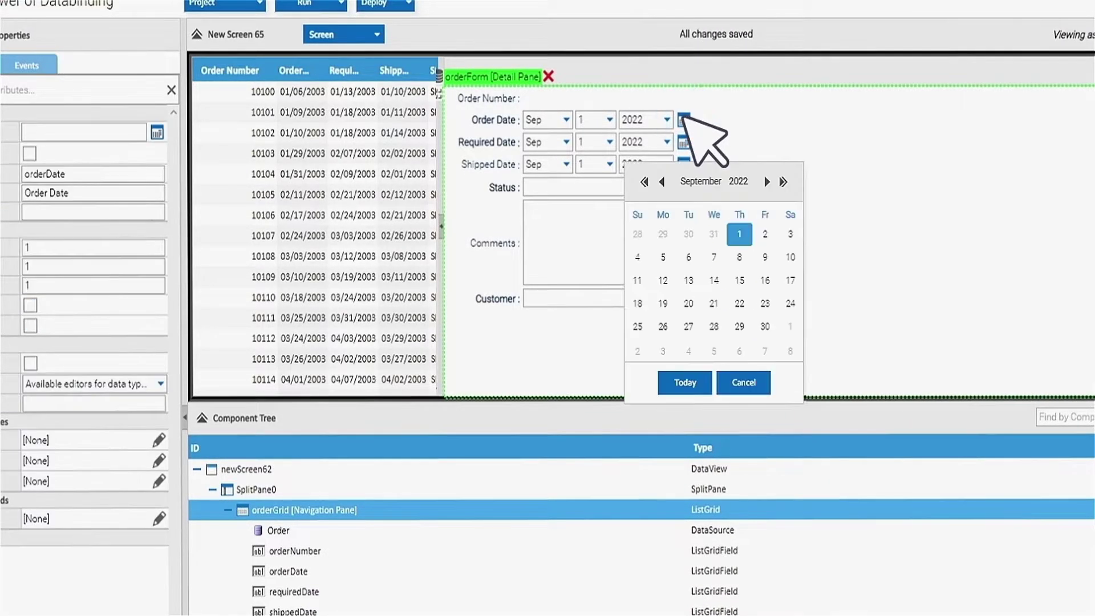
pyautogui.click(709, 121)
pyautogui.click(684, 186)
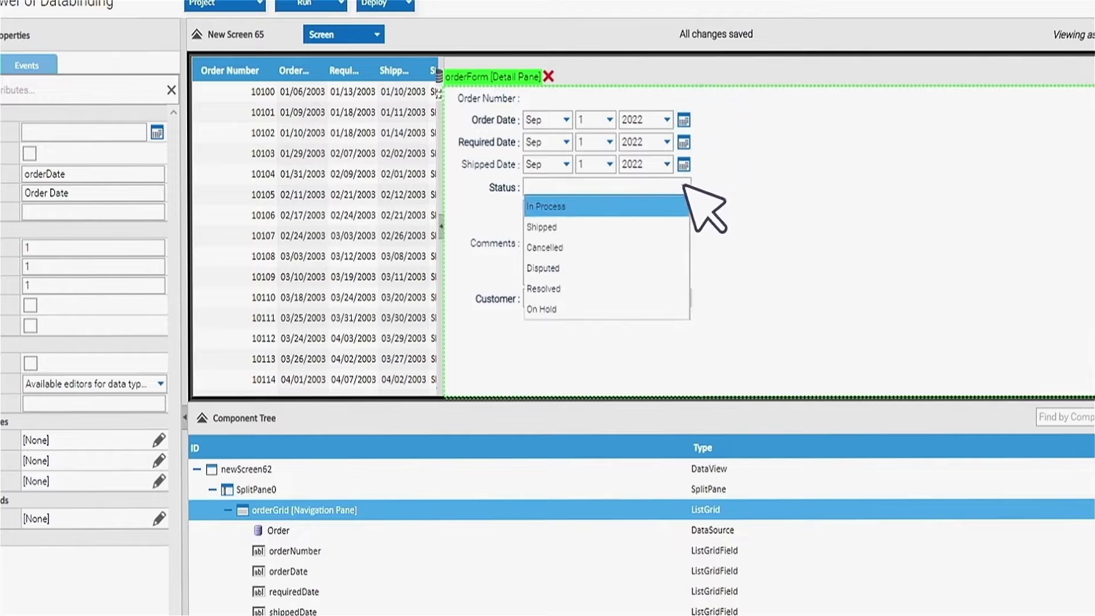
pyautogui.click(731, 186)
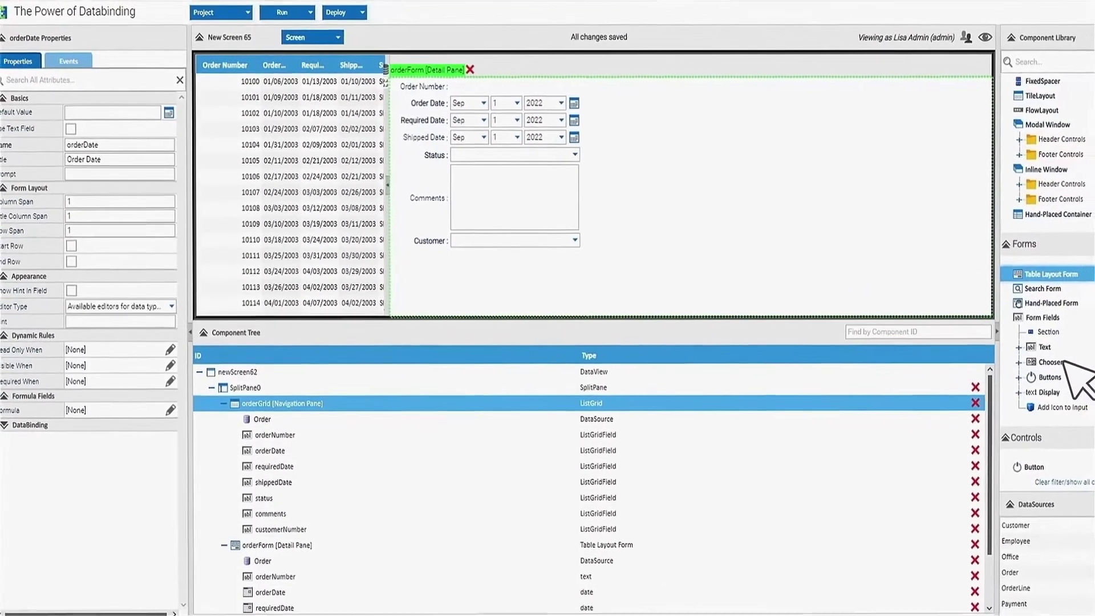
# View the Choosers form field types available in the Component Library, such as checkbox and date.
pyautogui.click(1044, 354)
pyautogui.click(999, 355)
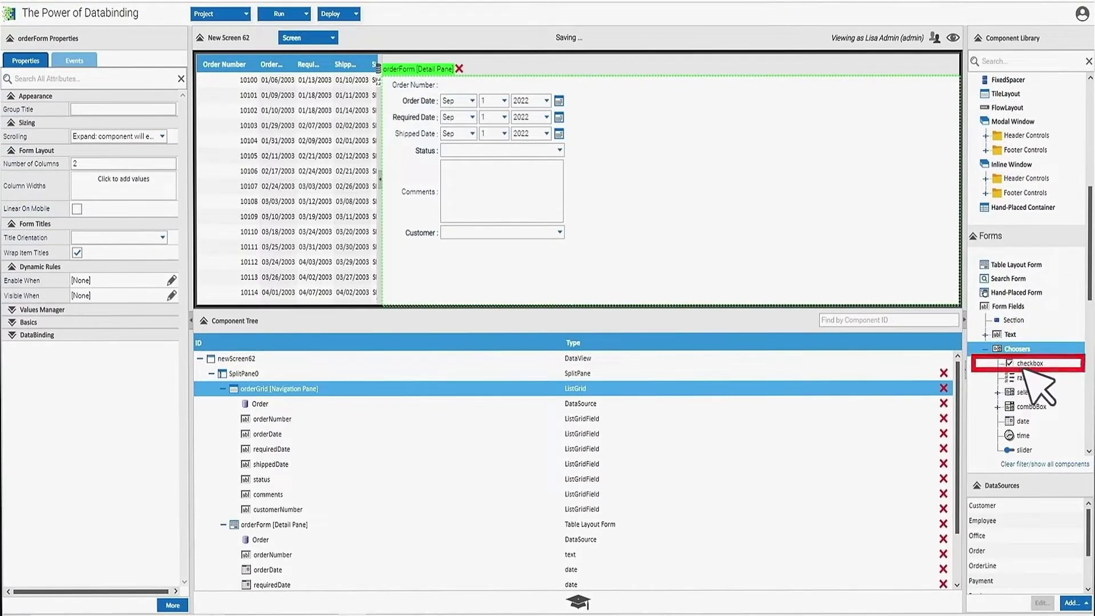
pyautogui.click(985, 349)
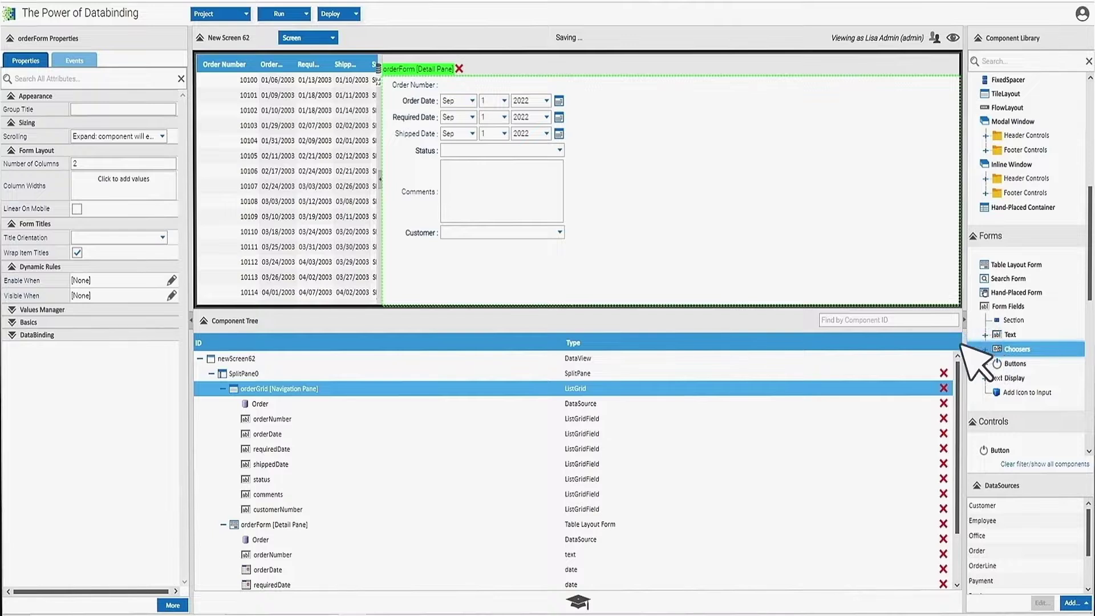
# Widen the navigation pane beside the detail form and enable Can Edit for the order grid.
pyautogui.moveTo(381, 248); pyautogui.dragTo(574, 249)
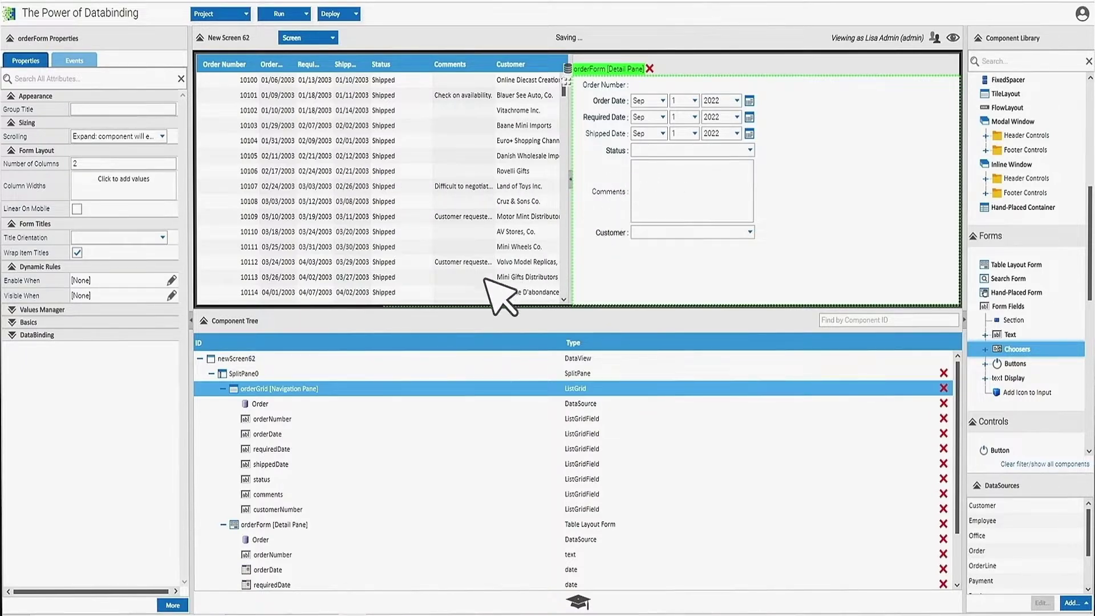
pyautogui.click(303, 390)
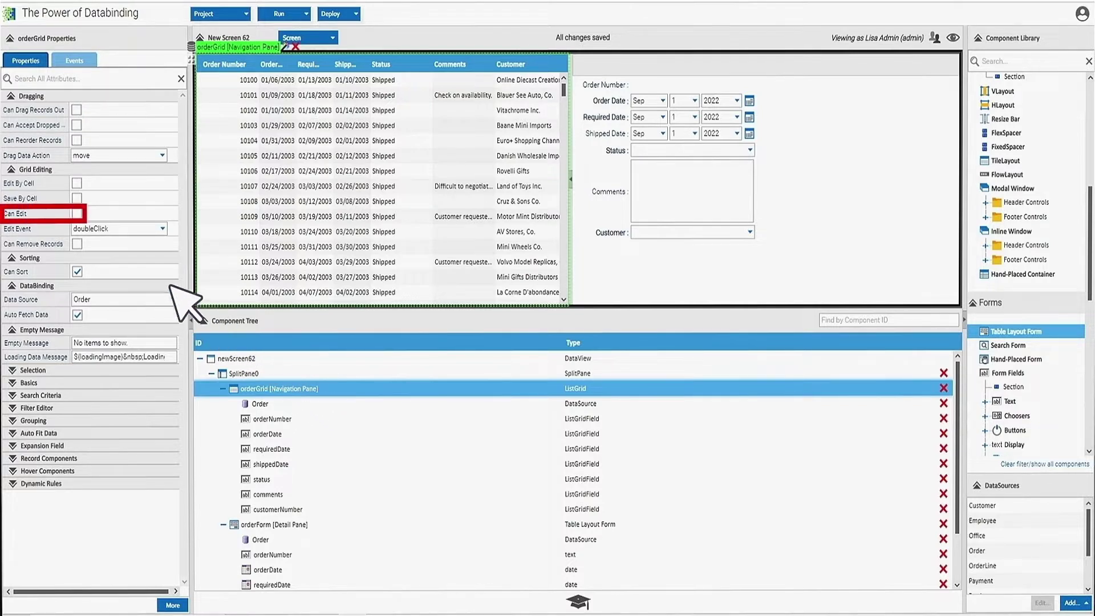
pyautogui.click(77, 214)
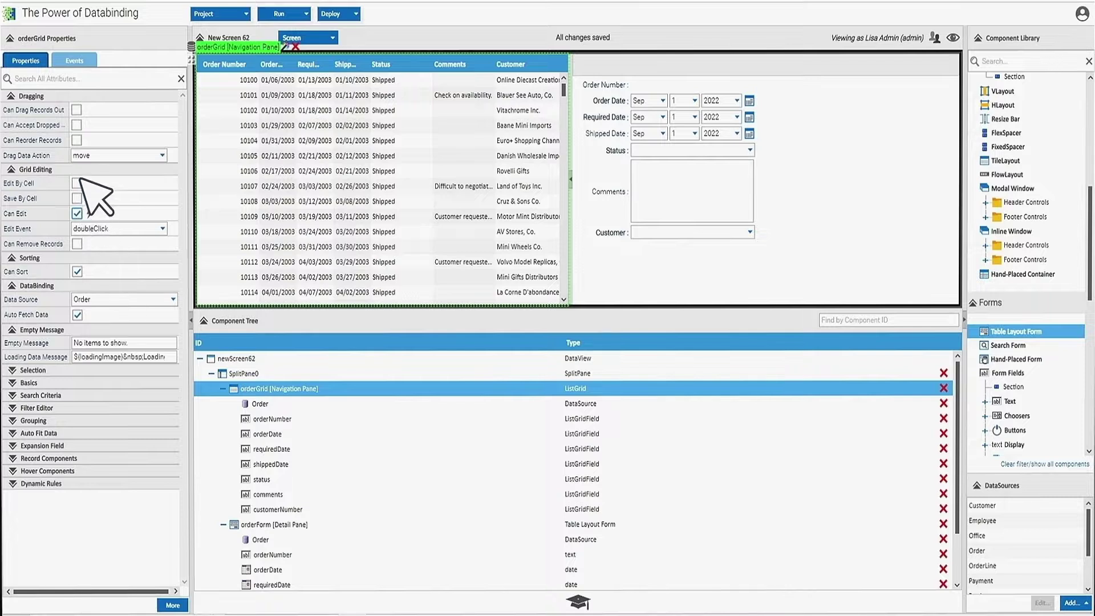
# Search the order grid's properties for "filter" and enable Show Filter Editor.
pyautogui.click(87, 75)
pyautogui.write('filte')
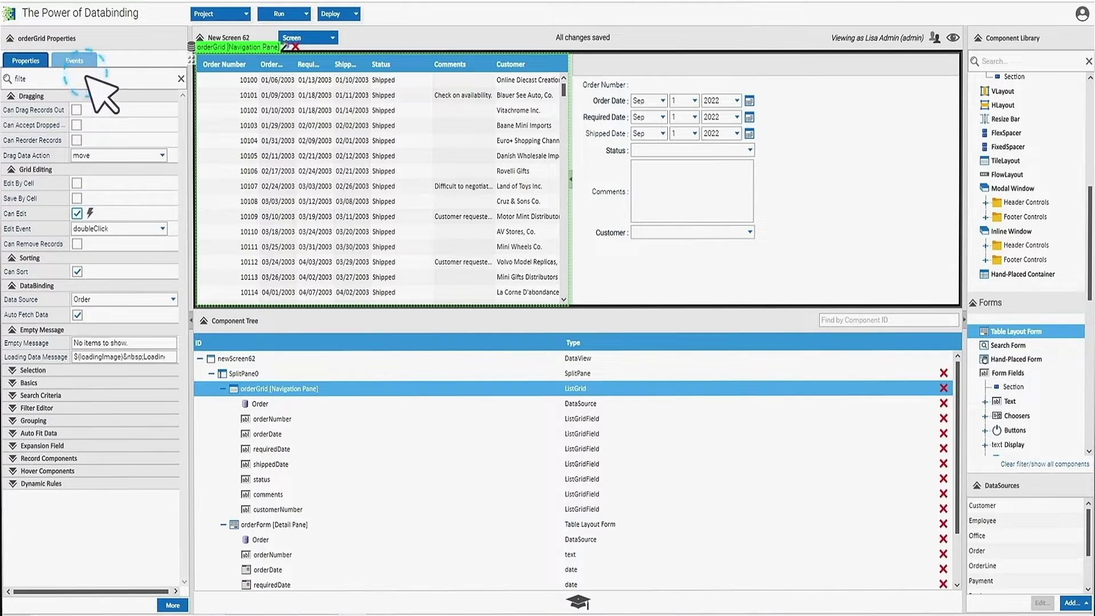
pyautogui.write('r')
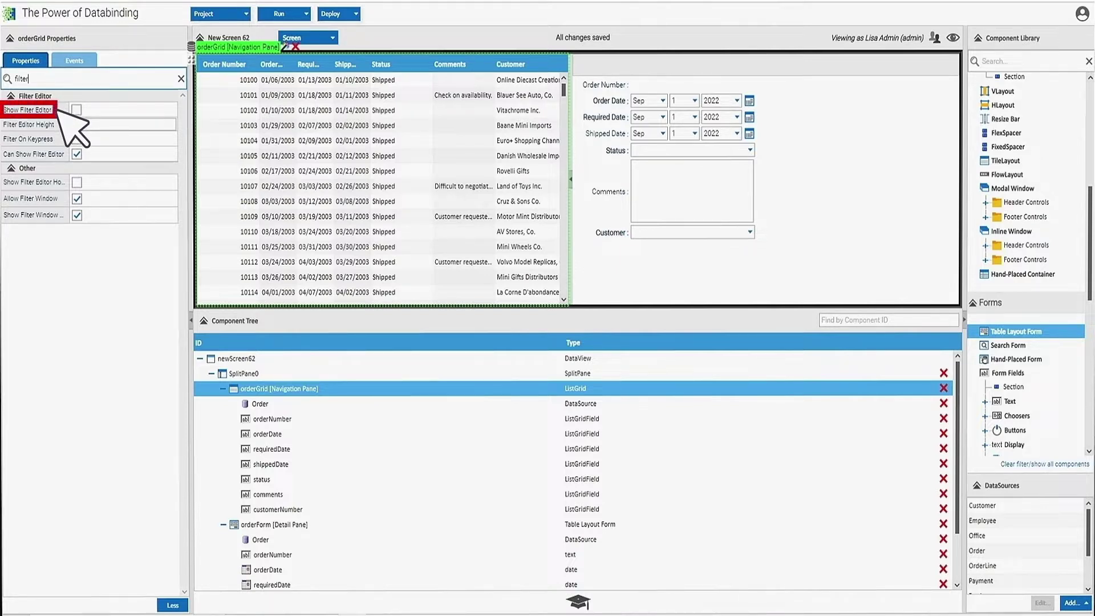
pyautogui.click(76, 110)
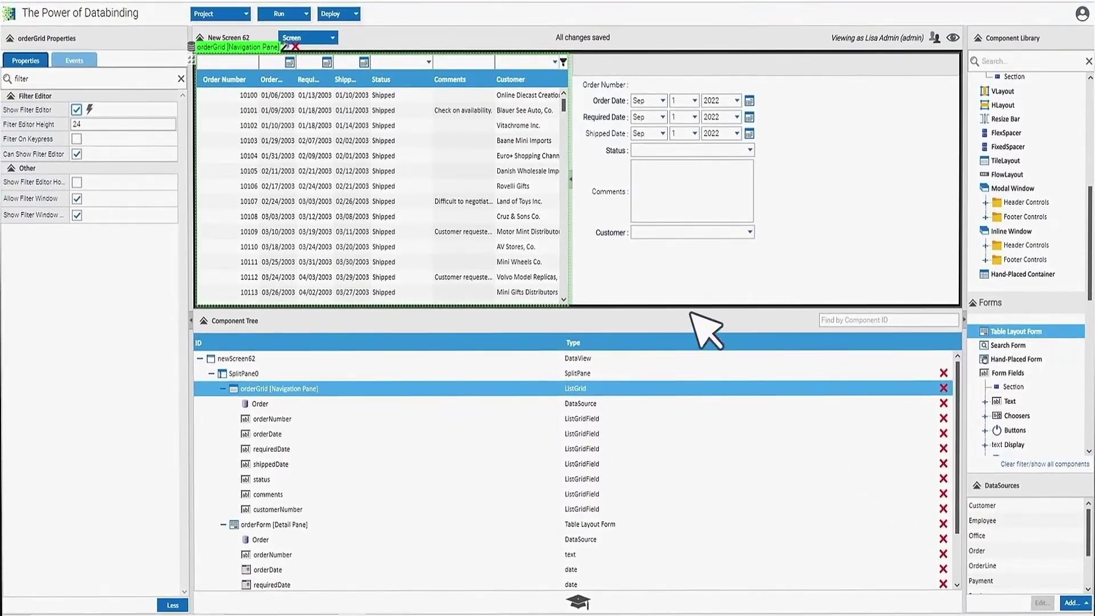
# View the Comments column header's context commands and the Columns choices for the order grid.
pyautogui.rightClick(458, 80)
pyautogui.moveTo(508, 178)
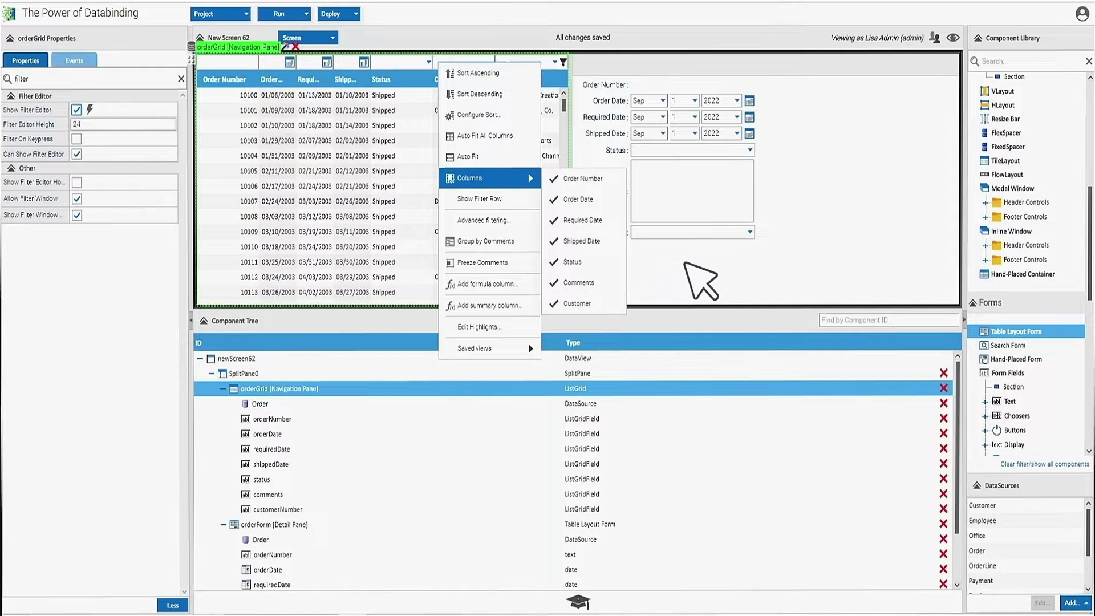
pyautogui.click(687, 263)
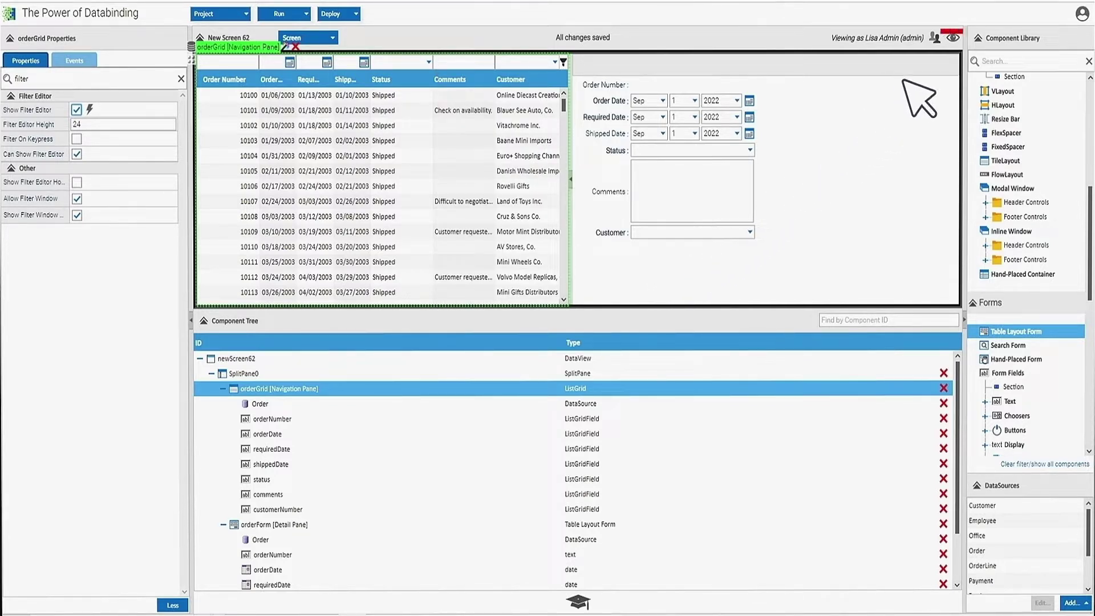
# Preview the screen and open one order row to check inline editing and the linked detail form.
pyautogui.click(952, 38)
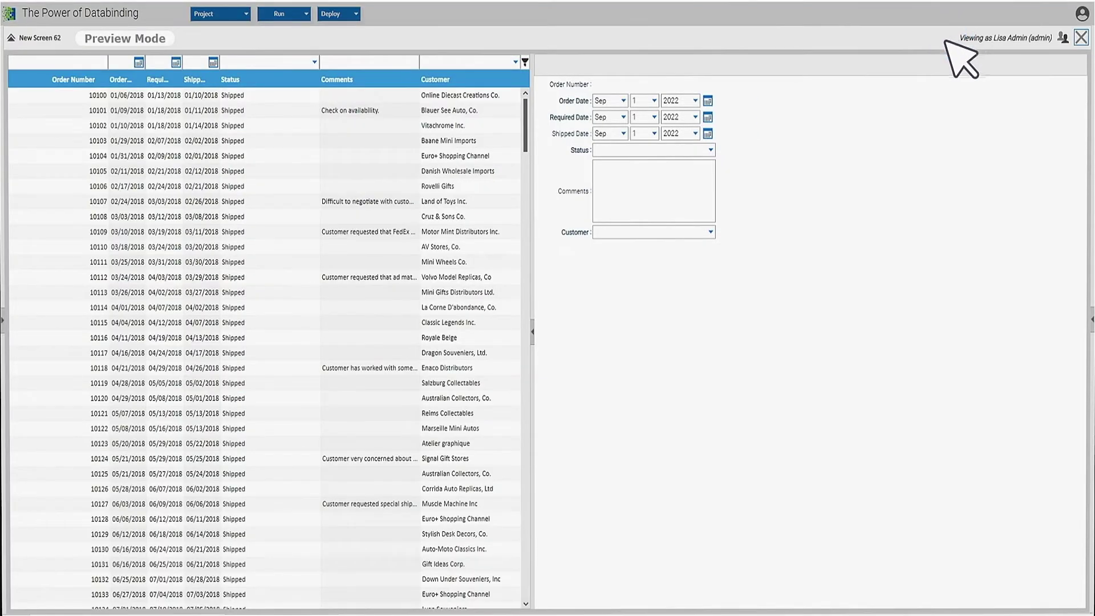
pyautogui.click(79, 262)
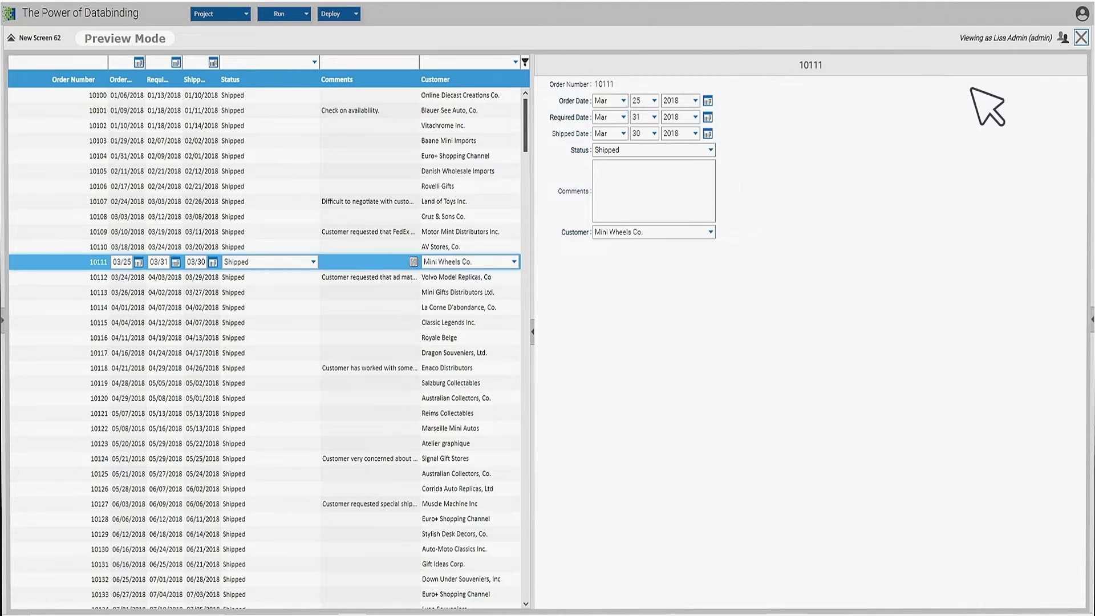
pyautogui.click(1081, 38)
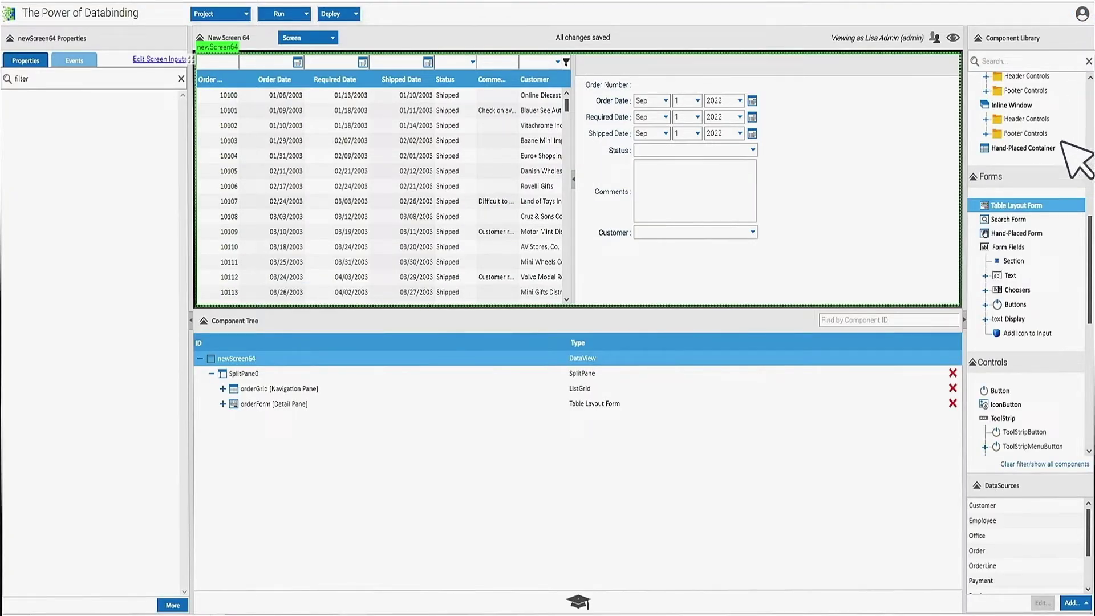
# Rebind the navigation pane's grid to the Employee DataSource and view the Office choices while editing one employee row.
pyautogui.moveTo(992, 520); pyautogui.dragTo(482, 249)
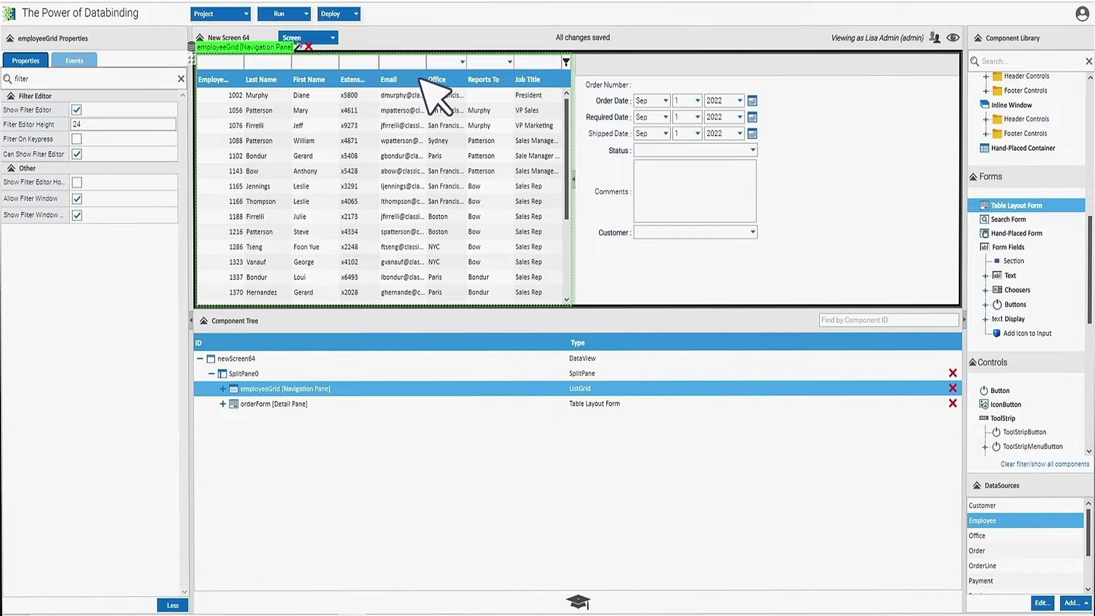
pyautogui.doubleClick(435, 170)
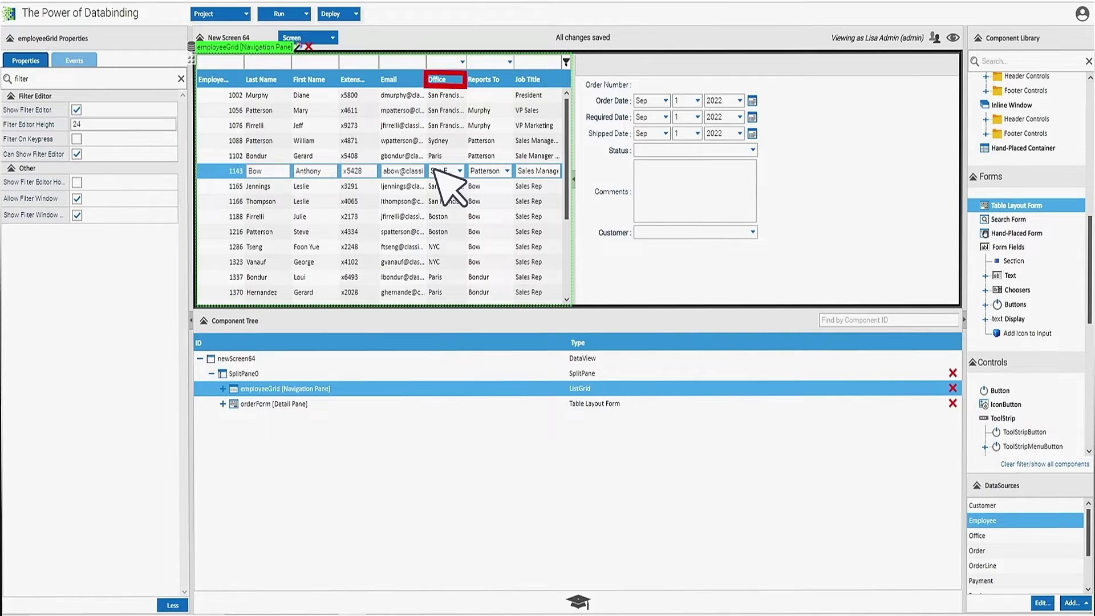
pyautogui.click(460, 170)
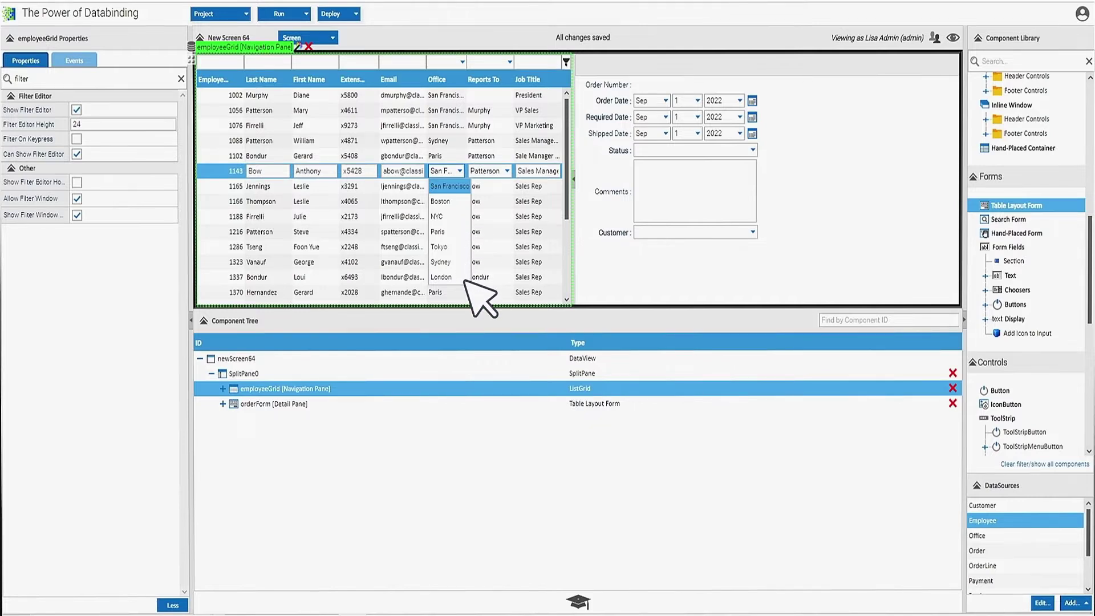
pyautogui.press('Escape')
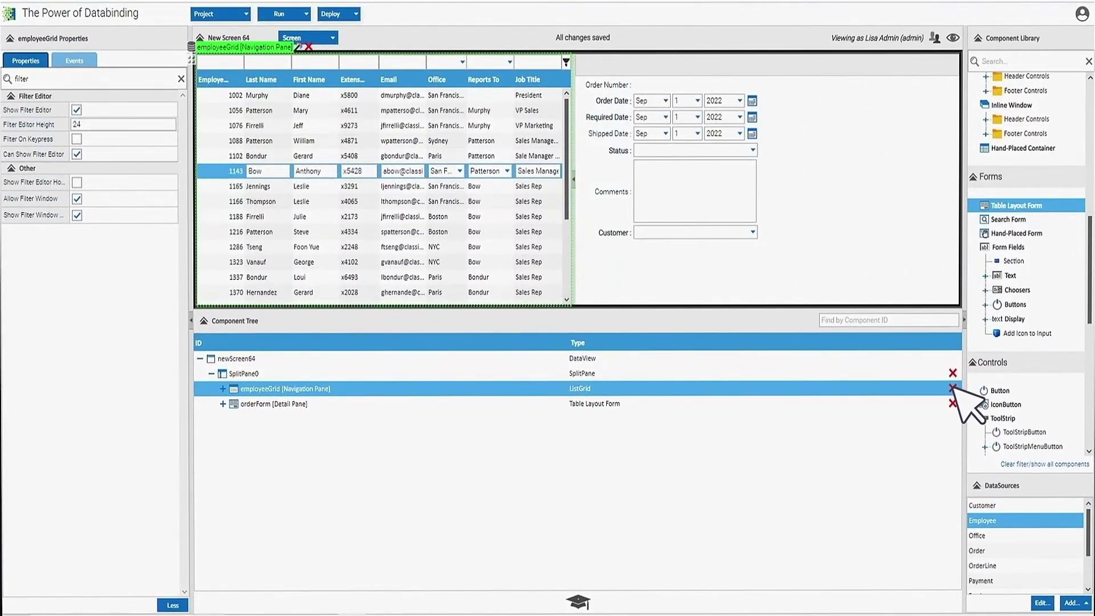
# Replace the employee ListGrid in the navigation pane with a TreeGrid bound to Employee, and expand its root node.
pyautogui.click(953, 388)
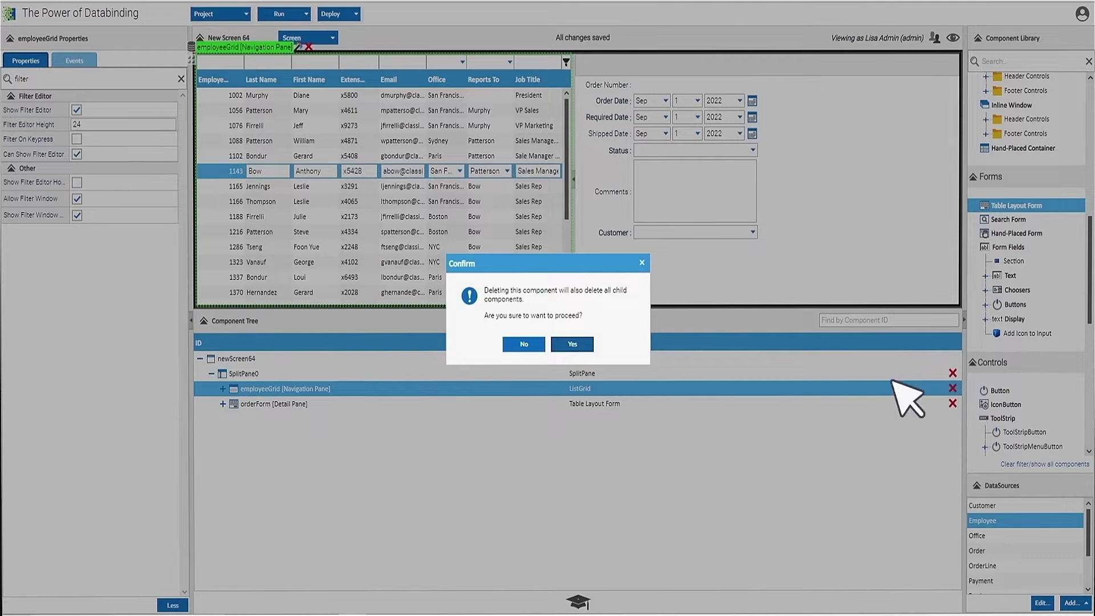
pyautogui.click(573, 344)
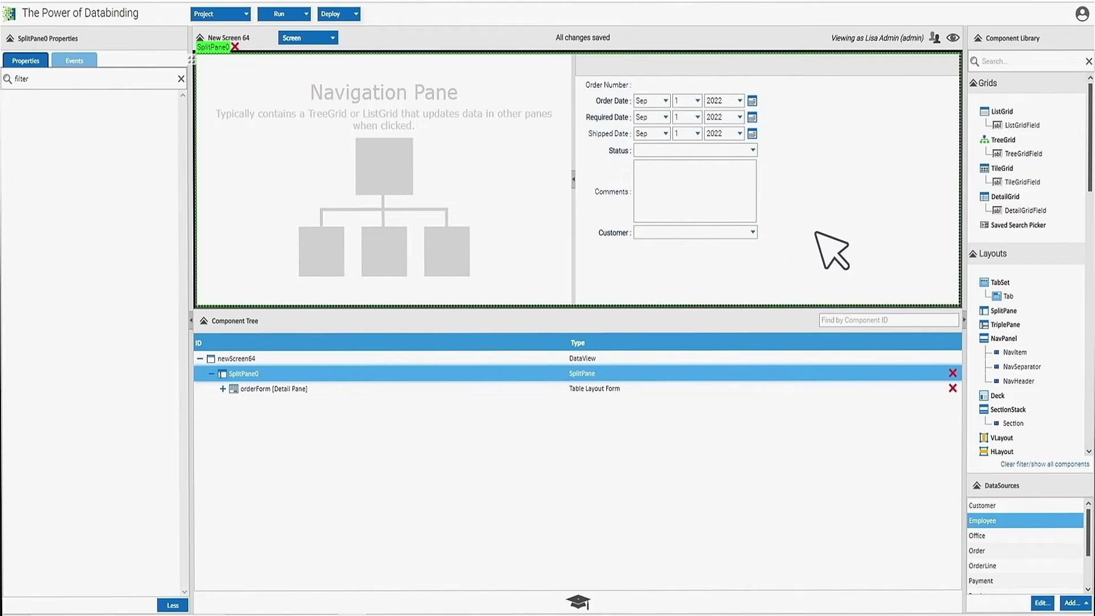
pyautogui.doubleClick(1013, 139)
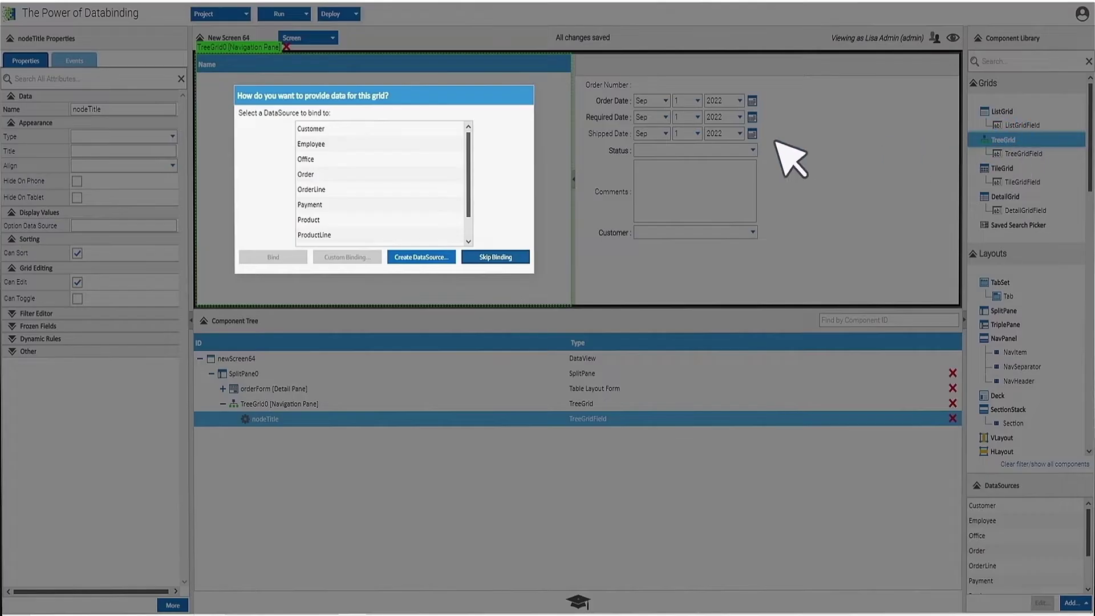
pyautogui.doubleClick(326, 144)
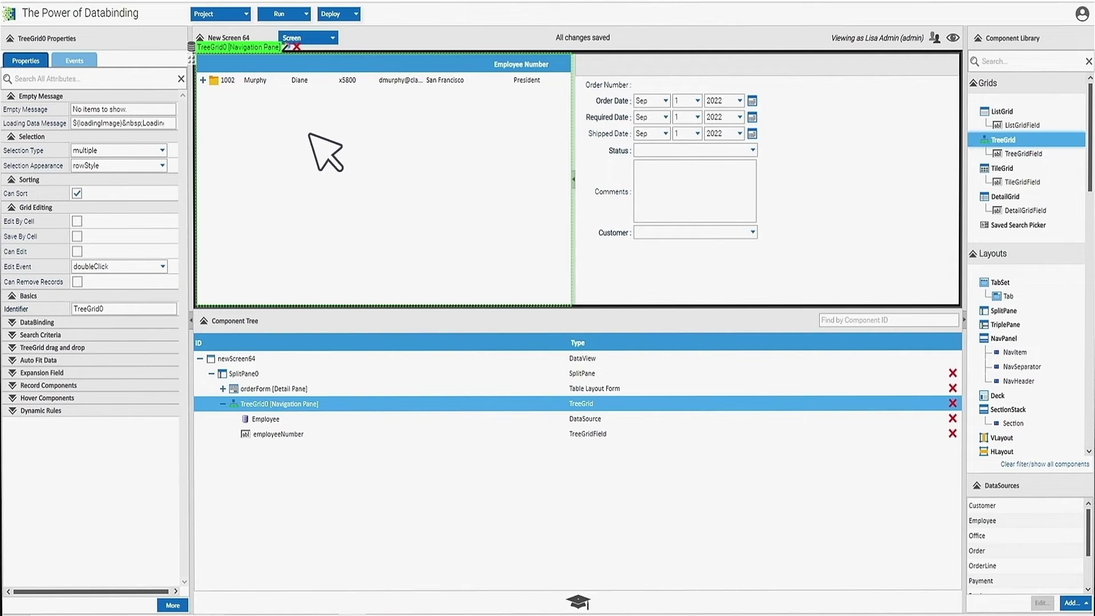
pyautogui.click(203, 80)
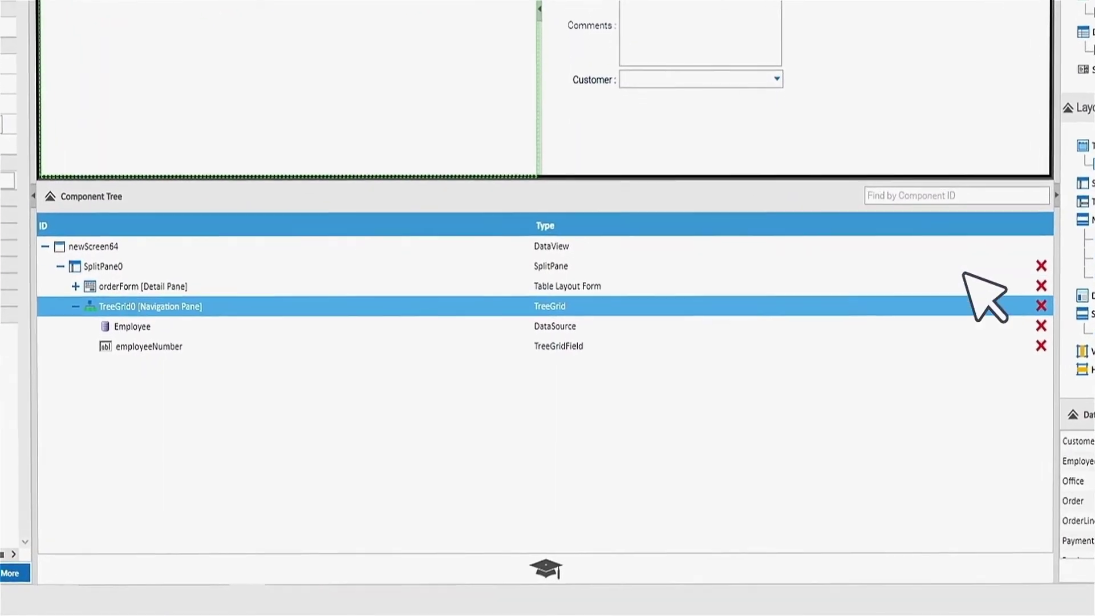
# Replace the navigation pane's TreeGrid with a TileGrid custom-bound to Employee, using only the employeeNumber, lastName and firstName fields.
pyautogui.click(1027, 321)
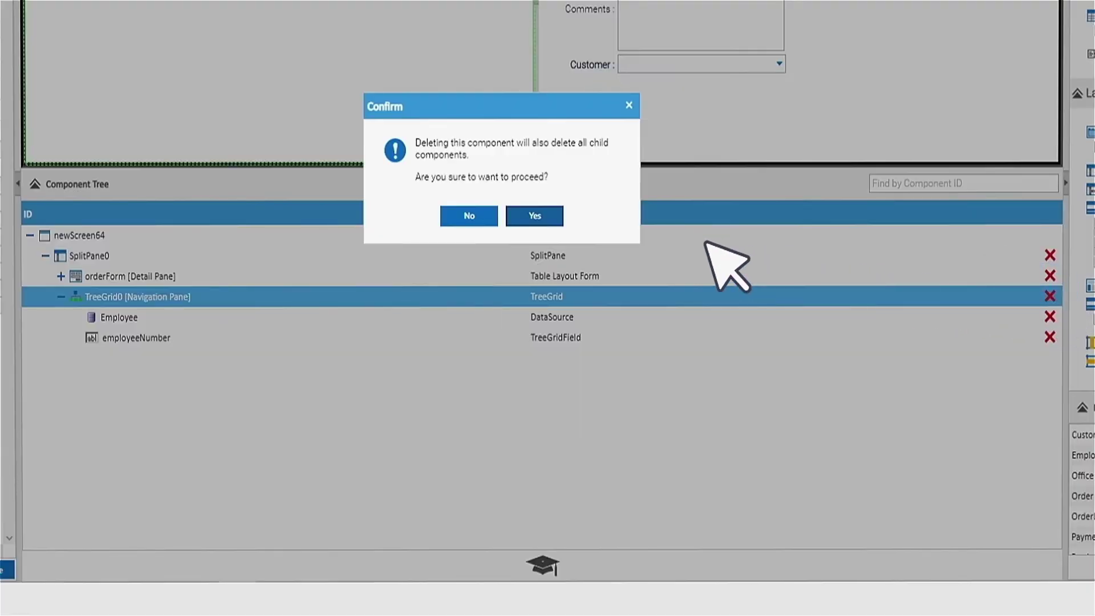
pyautogui.click(549, 218)
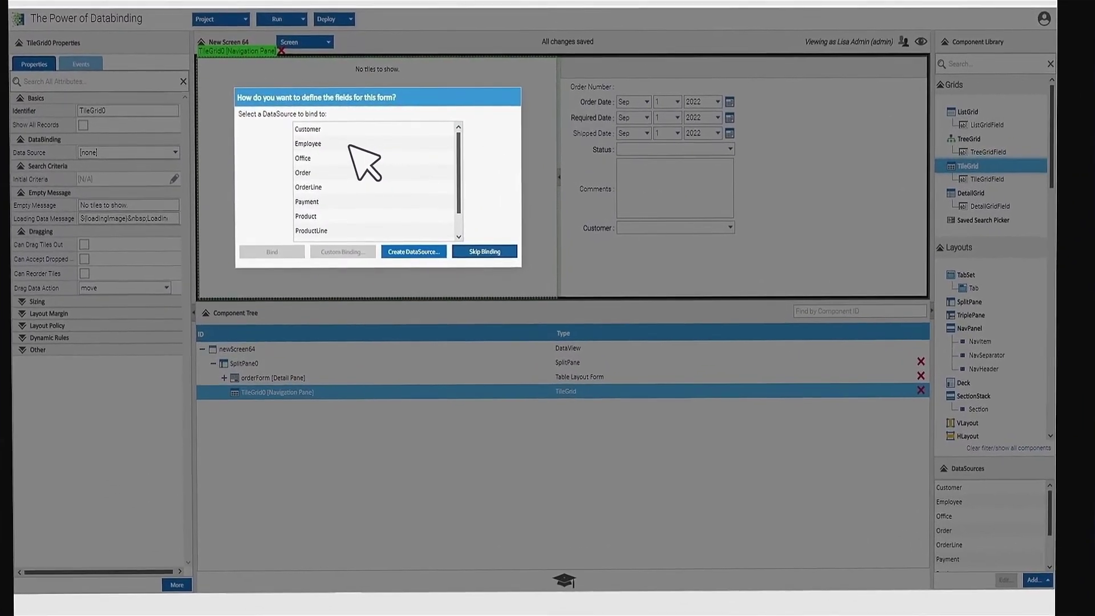
pyautogui.click(320, 143)
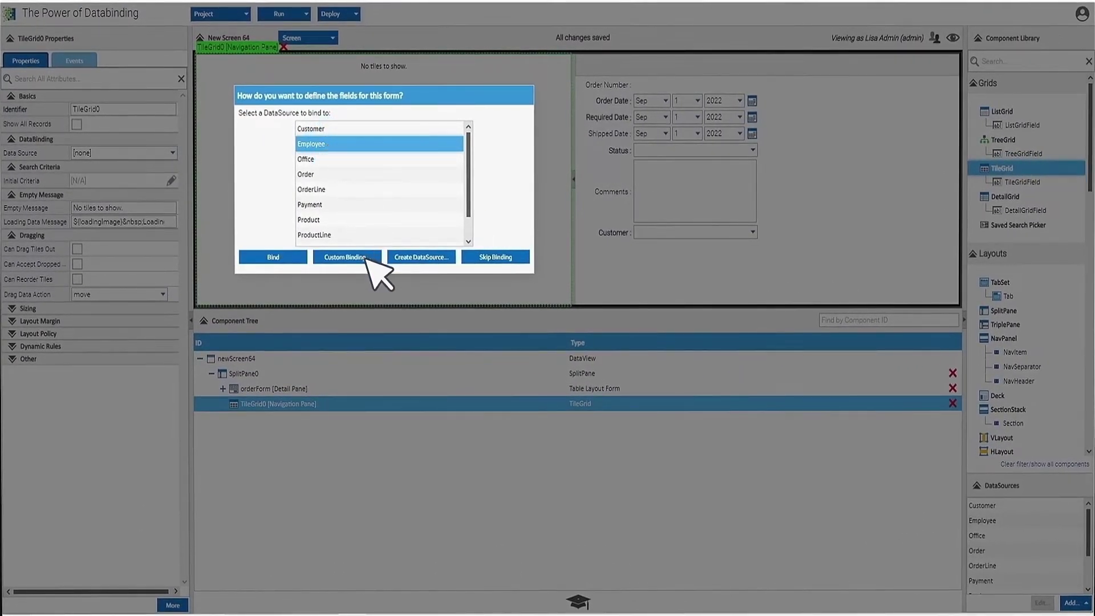
pyautogui.click(364, 257)
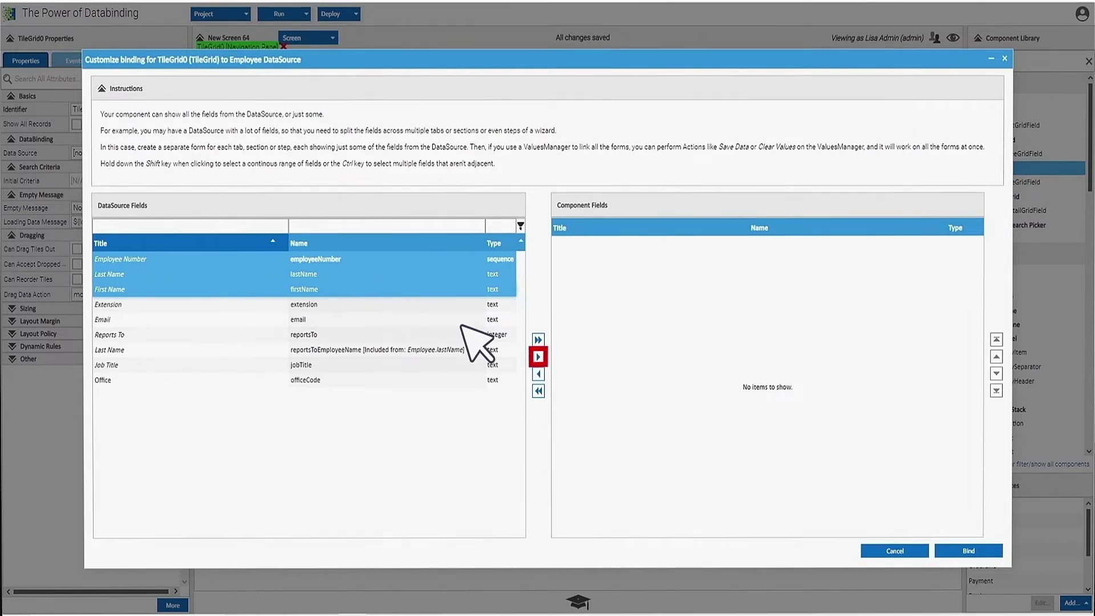
pyautogui.click(538, 357)
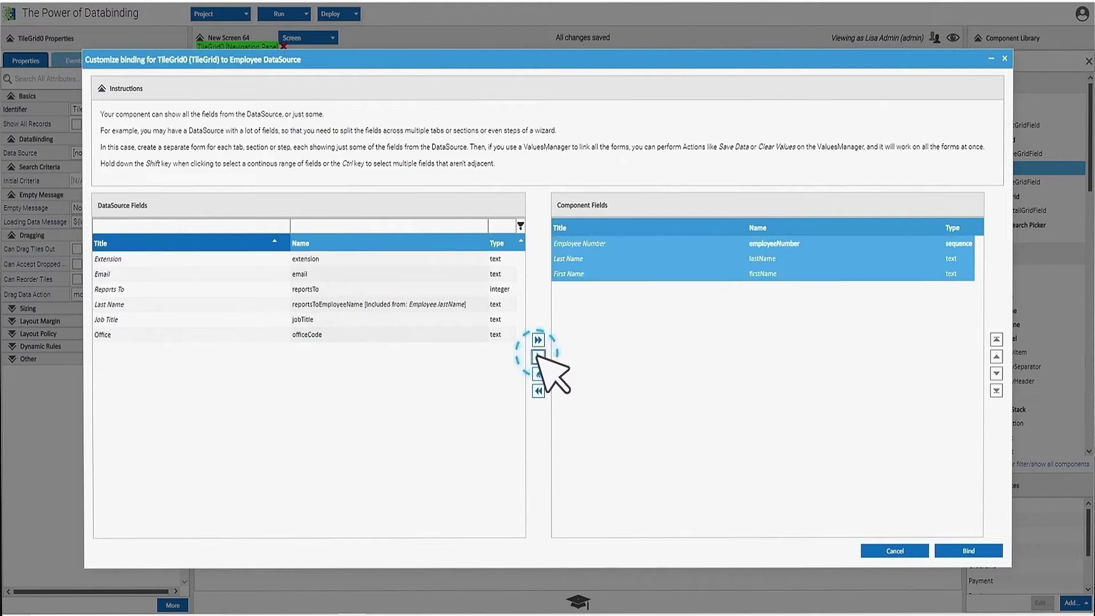
pyautogui.click(982, 554)
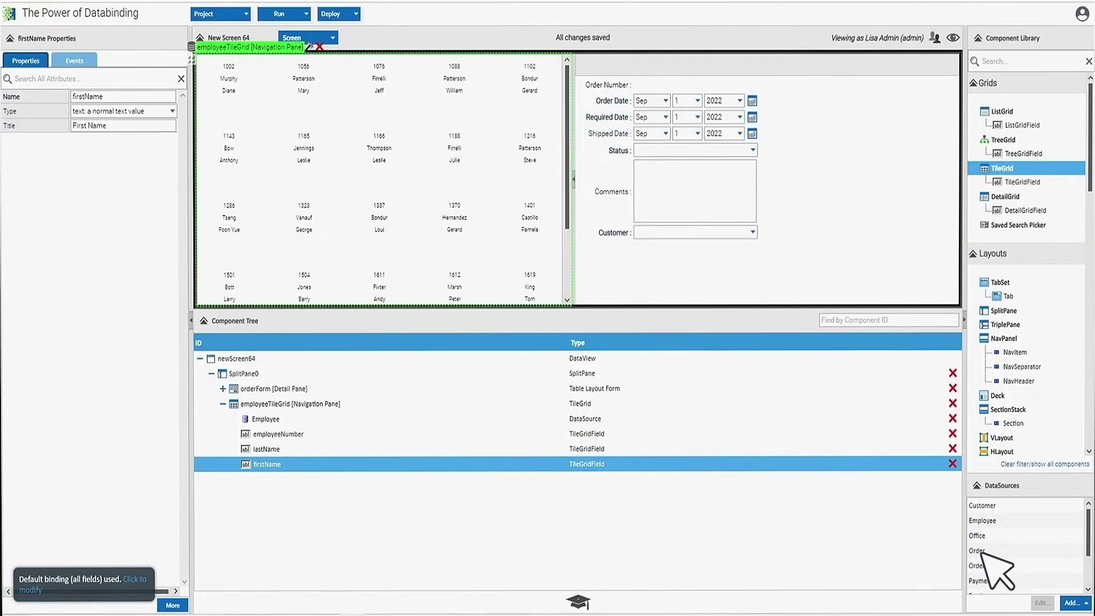